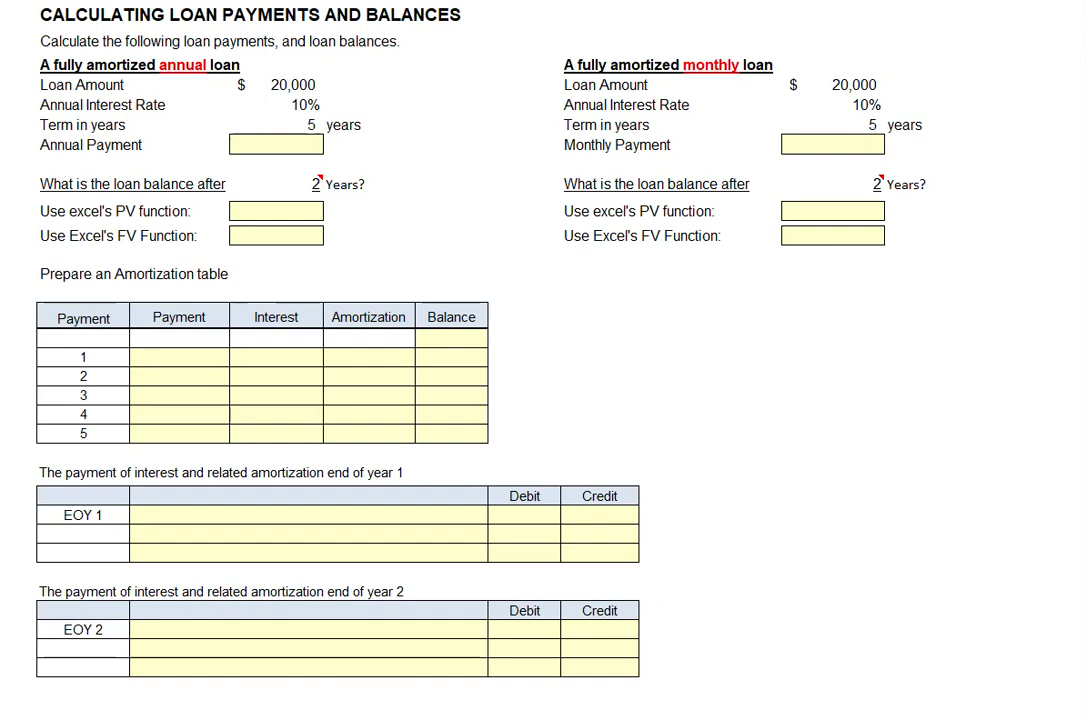
# - Calculate the annual loan's payment and the monthly loan's payment with the PMT function, using rate/12 and term x 12 for the monthly loan
pyautogui.click(300, 88)
pyautogui.click(297, 106)
pyautogui.click(274, 125)
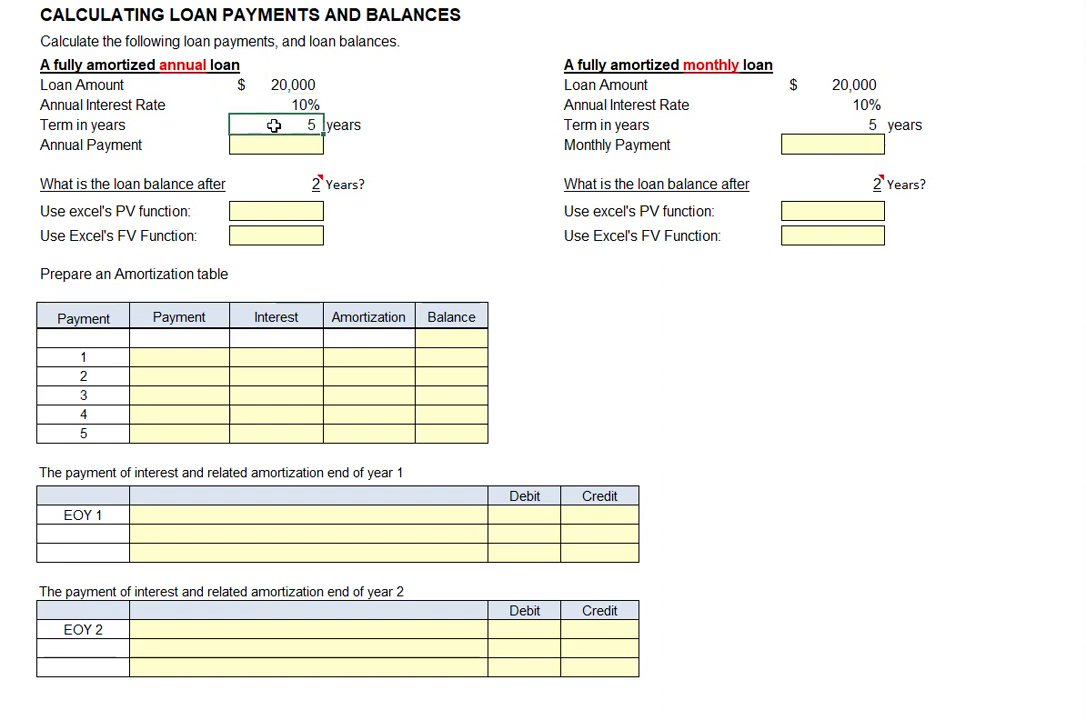
pyautogui.click(274, 146)
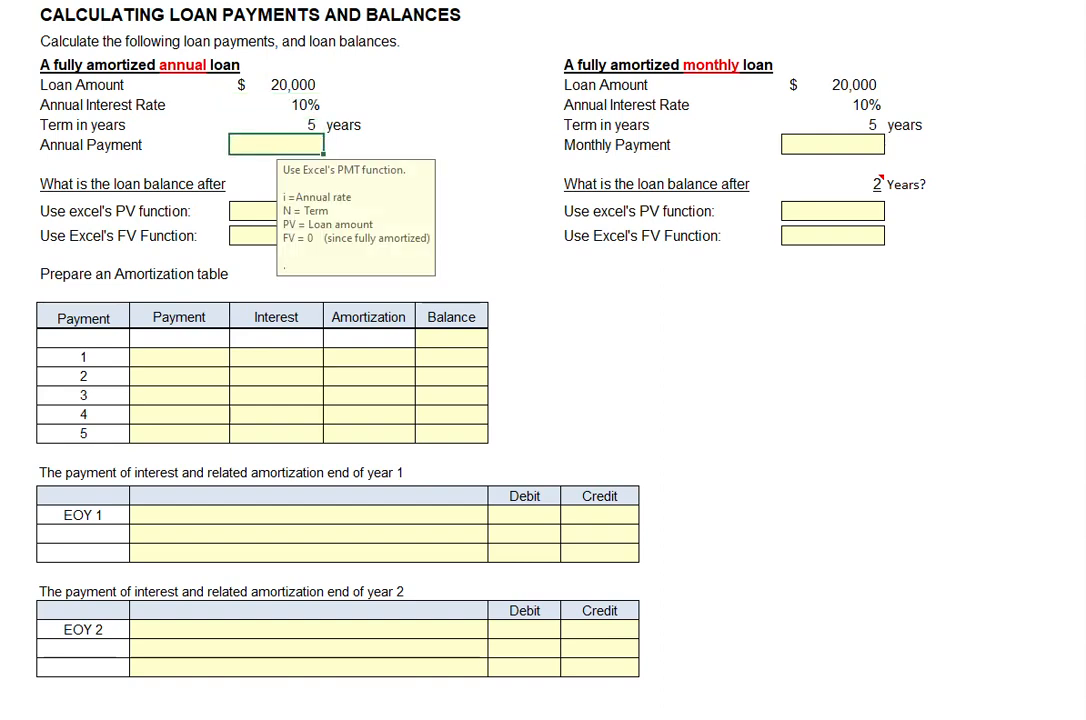
pyautogui.write('$ 5,276')
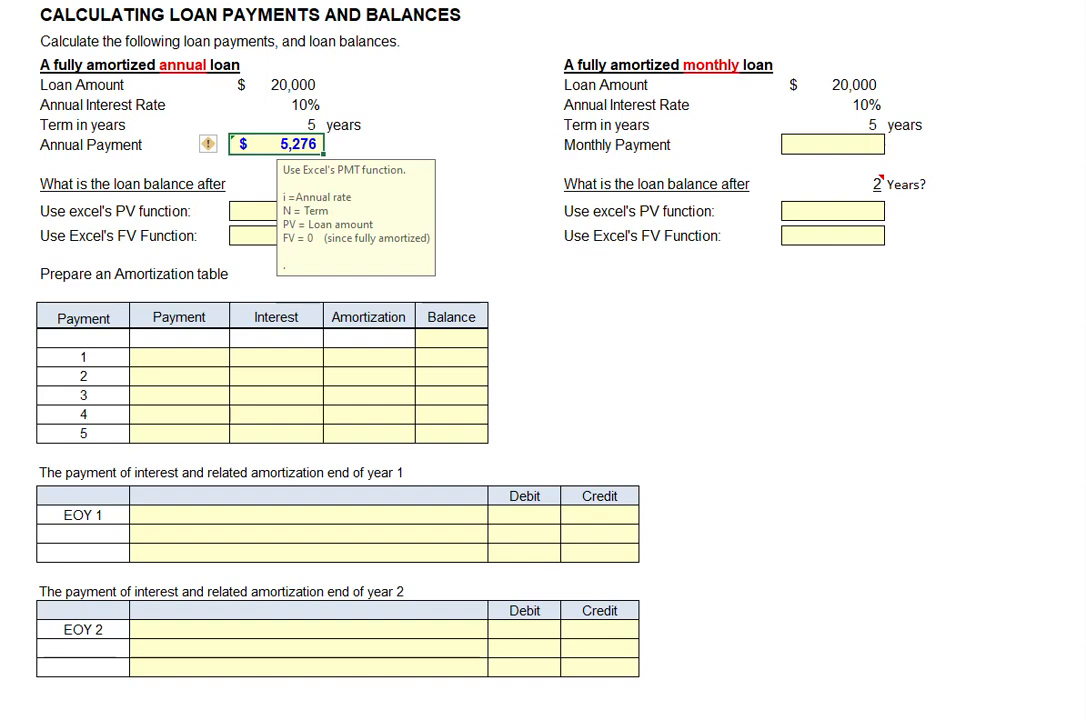
pyautogui.click(832, 145)
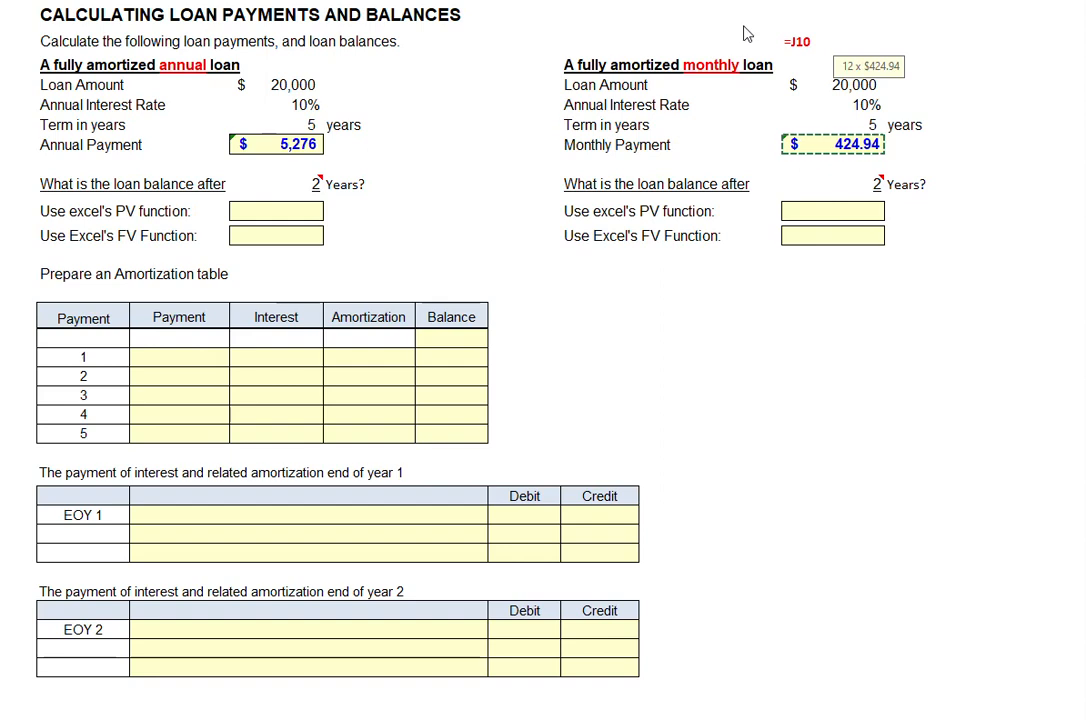
# - Multiply the monthly payment by 12 in the cell above the monthly loan with the formula =J10*12
pyautogui.click(817, 41)
pyautogui.write('*122w')
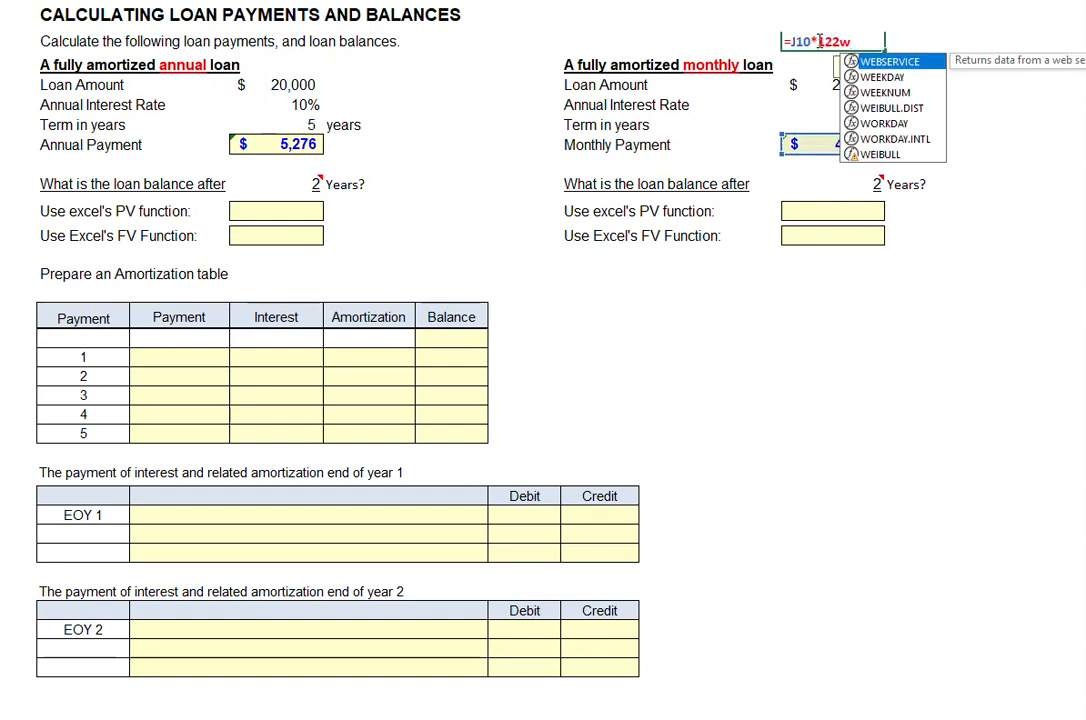
pyautogui.press('BackSpace')
pyautogui.press('BackSpace')
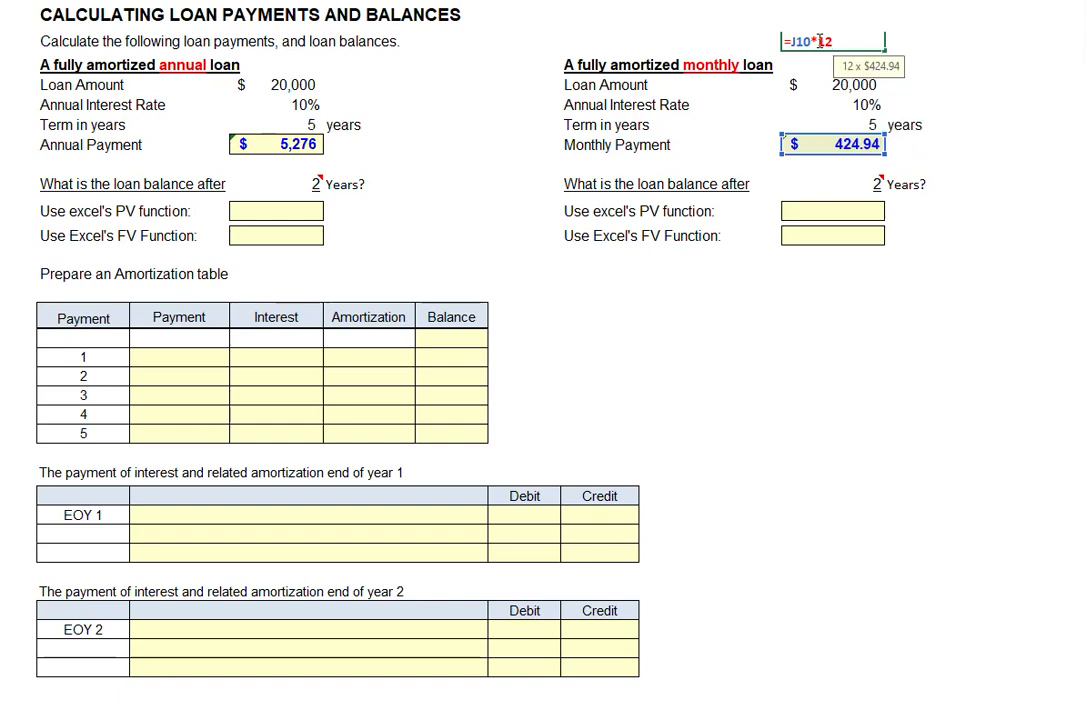
pyautogui.press('Return')
pyautogui.click(828, 43)
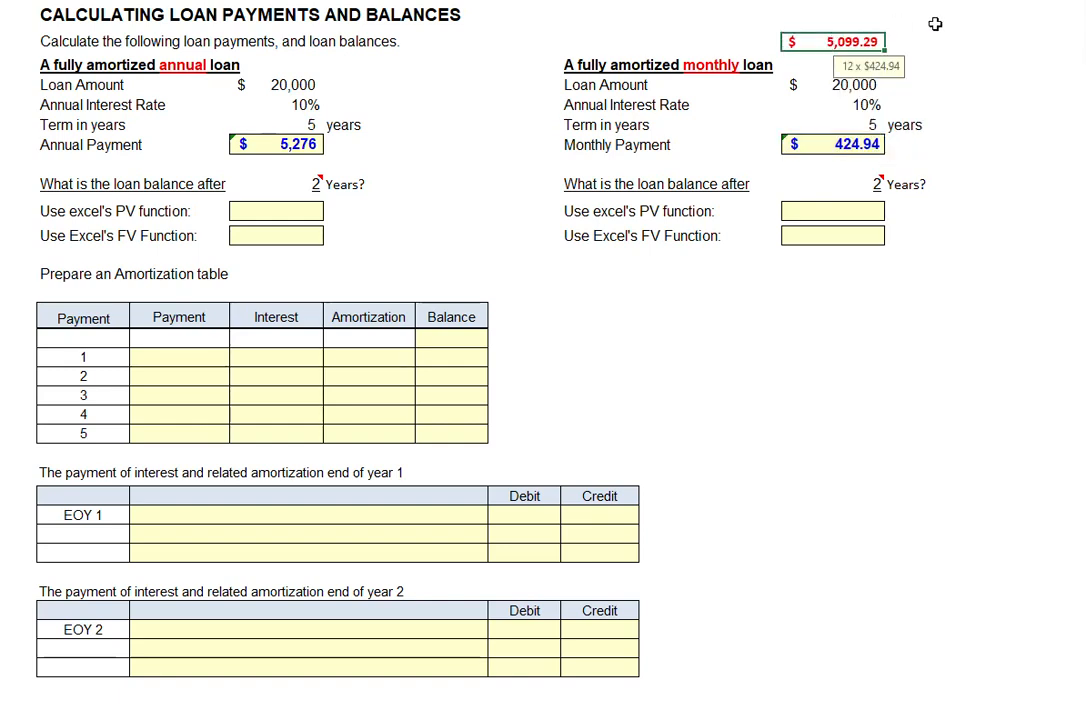
# - Compare the annual loan's payment with the yearly total of the monthly loan's payments
pyautogui.click(277, 150)
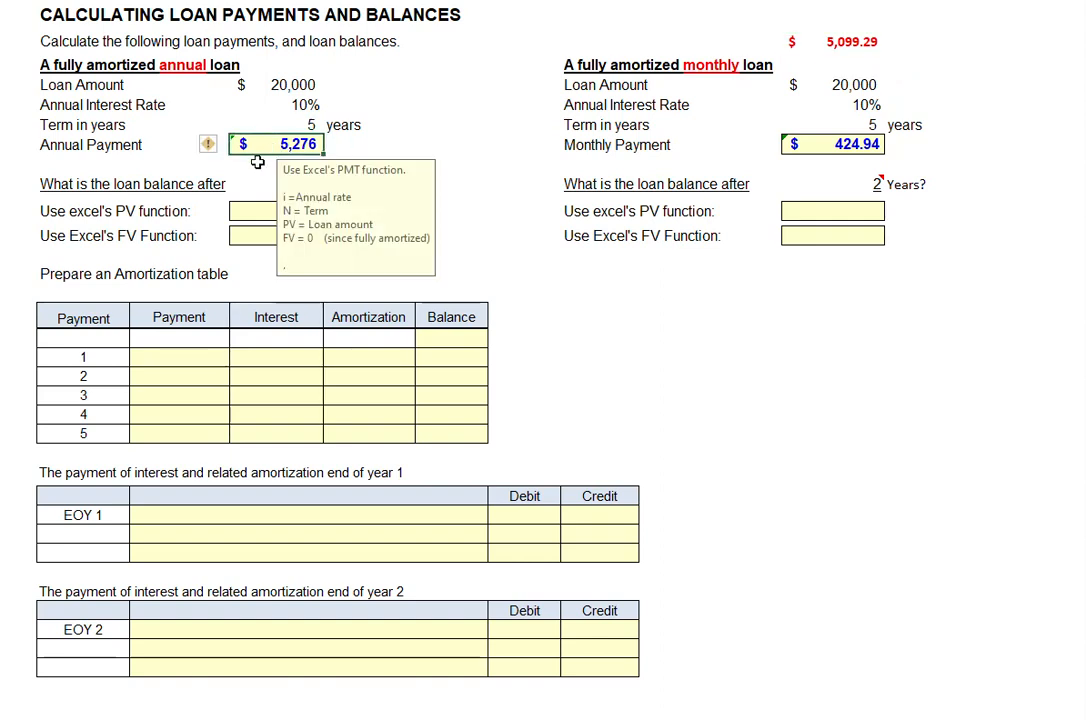
pyautogui.click(866, 43)
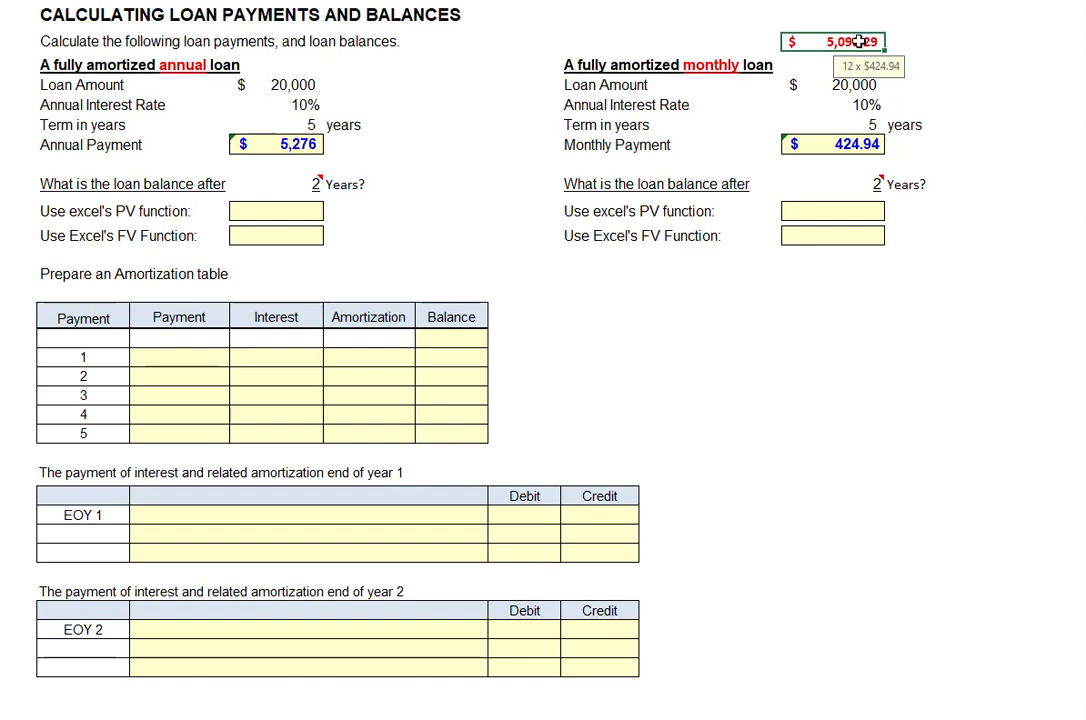
pyautogui.click(283, 144)
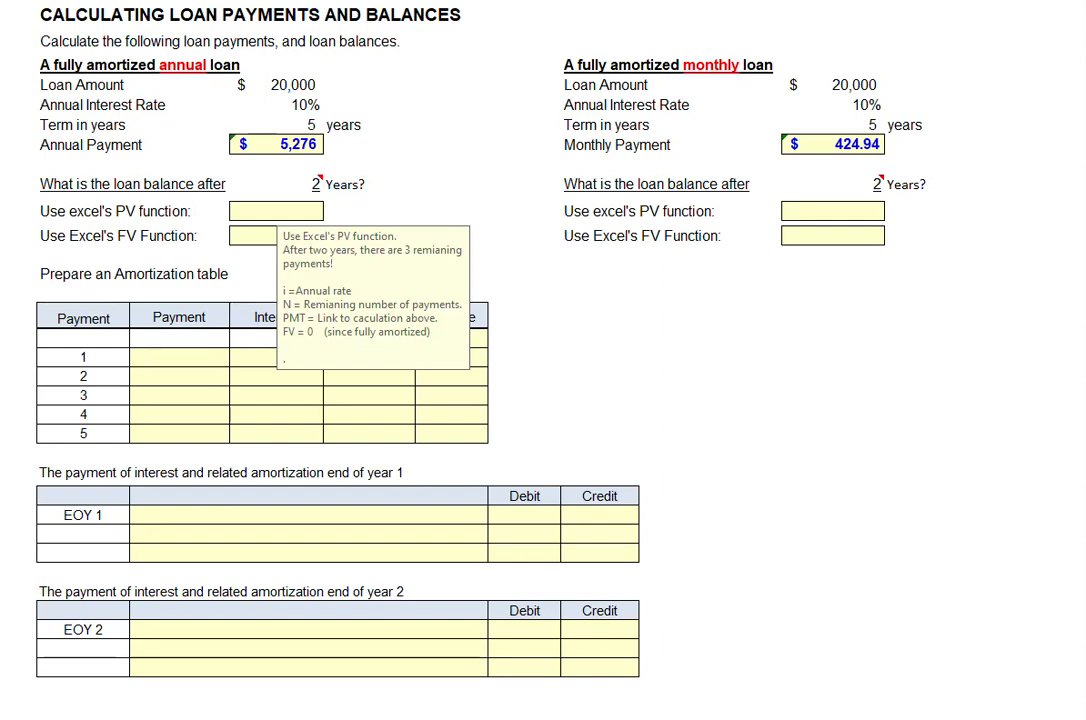
# - Calculate the annual loan's balance after 2 years with both the PV function and the FV function
pyautogui.click(276, 211)
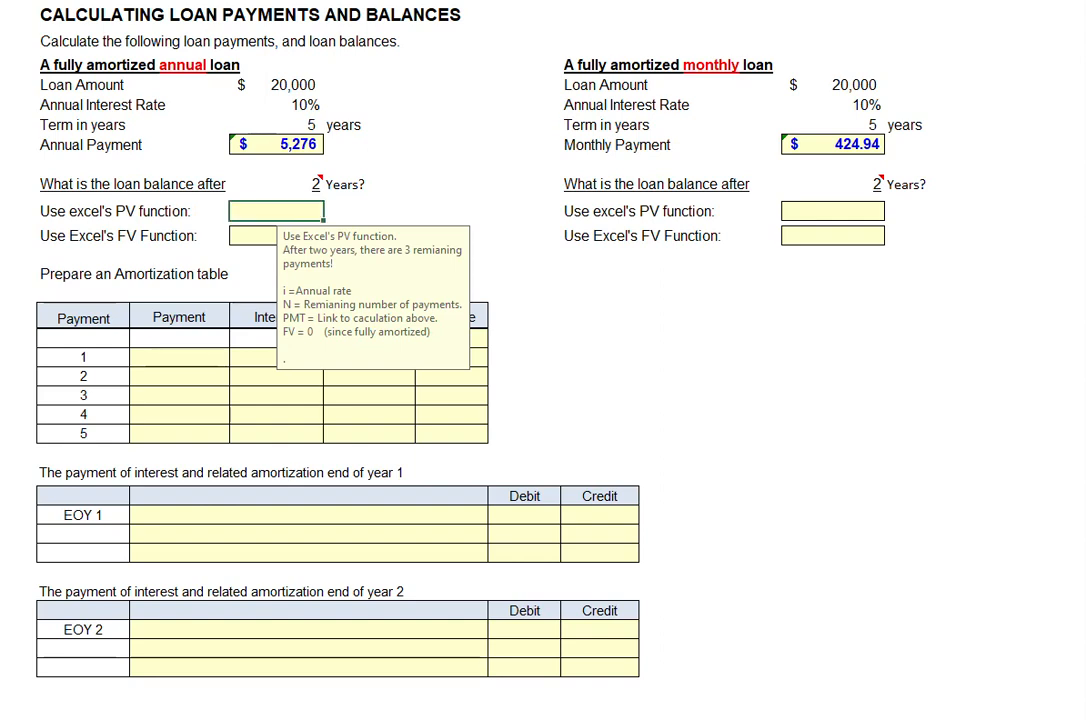
pyautogui.hotkey('ctrl', 'z')
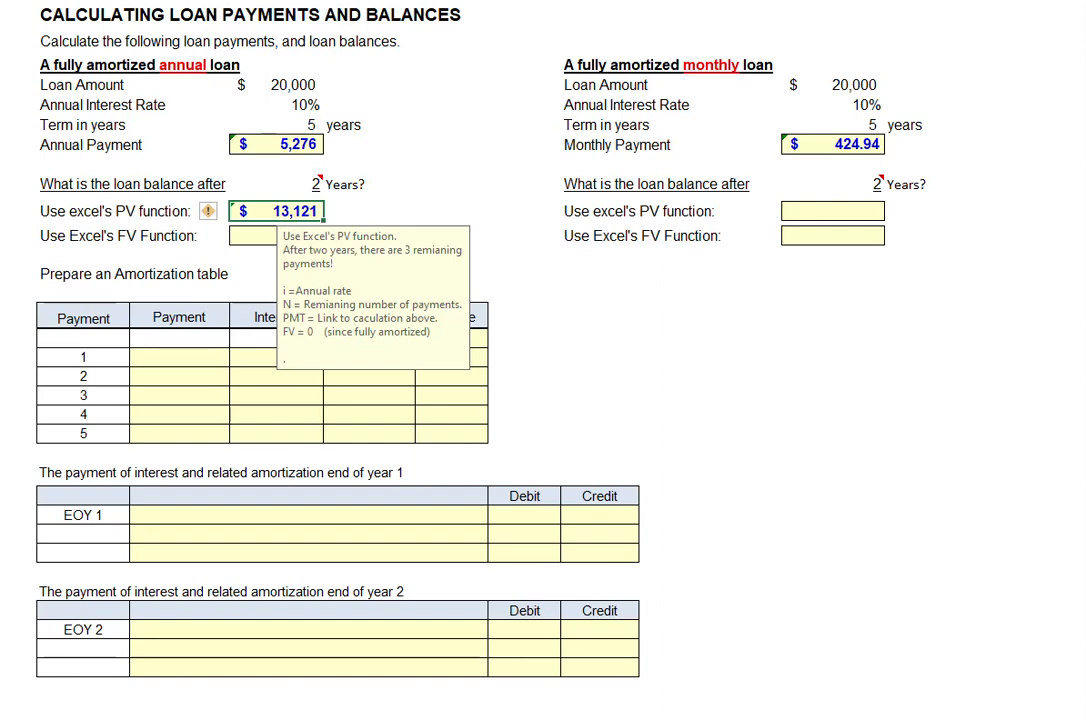
pyautogui.press('Down')
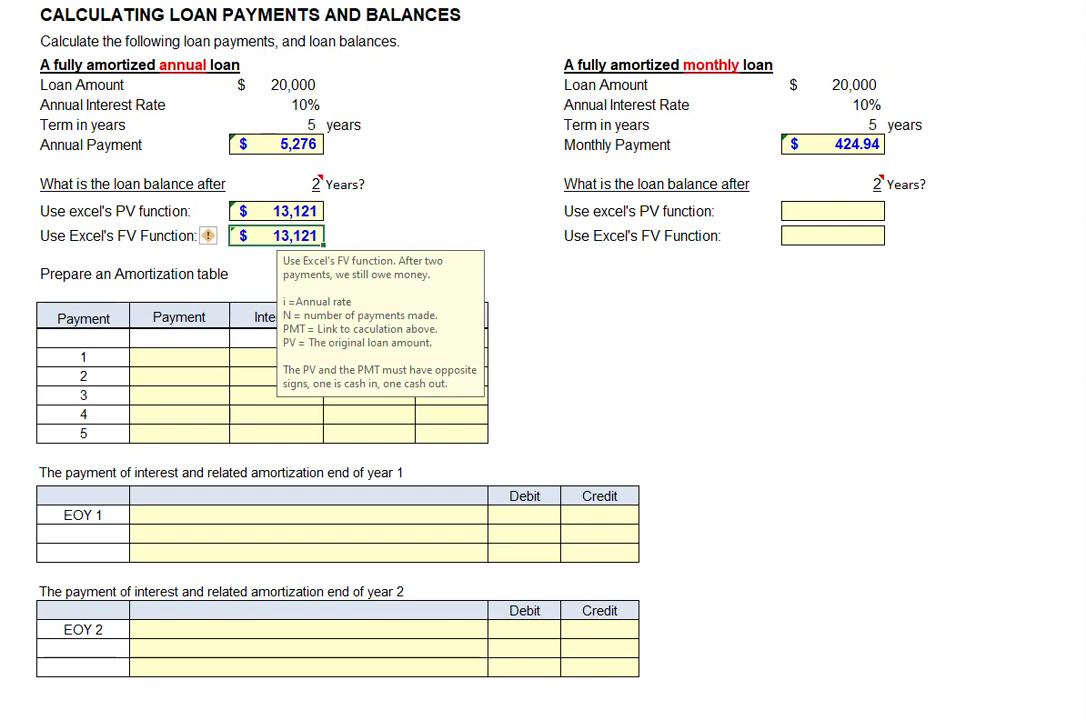
# - Test the annual loan's balance formulas with 0 and 1 years, and reset the number of years to 2
pyautogui.click(254, 183)
pyautogui.write('0')
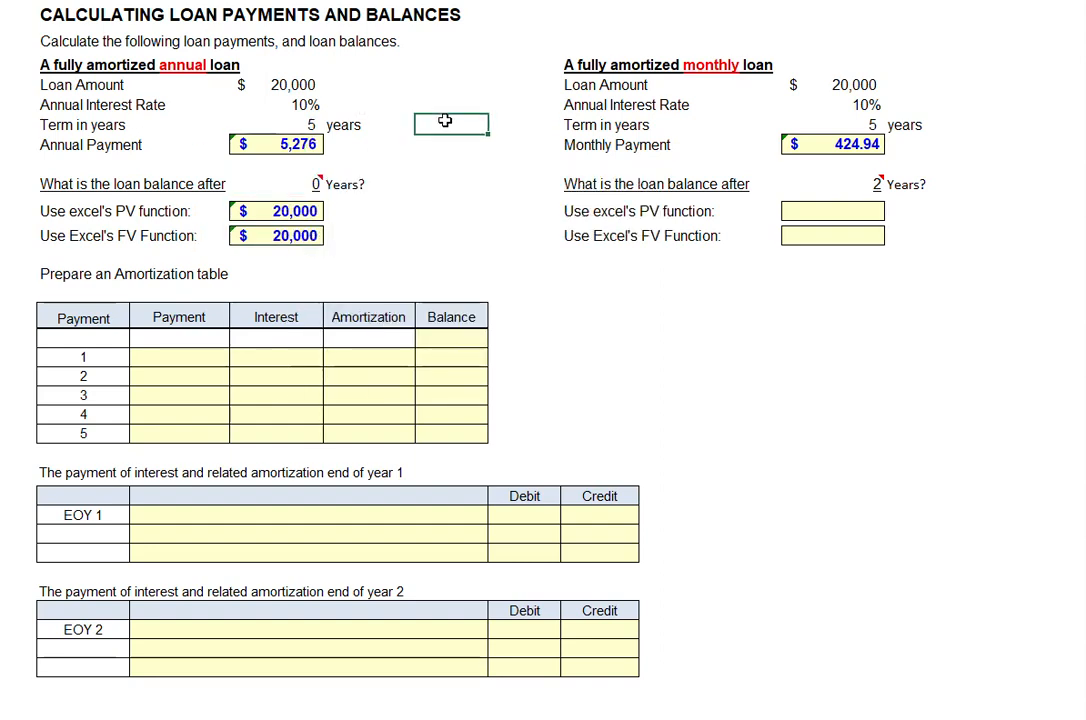
pyautogui.click(282, 183)
pyautogui.write('1')
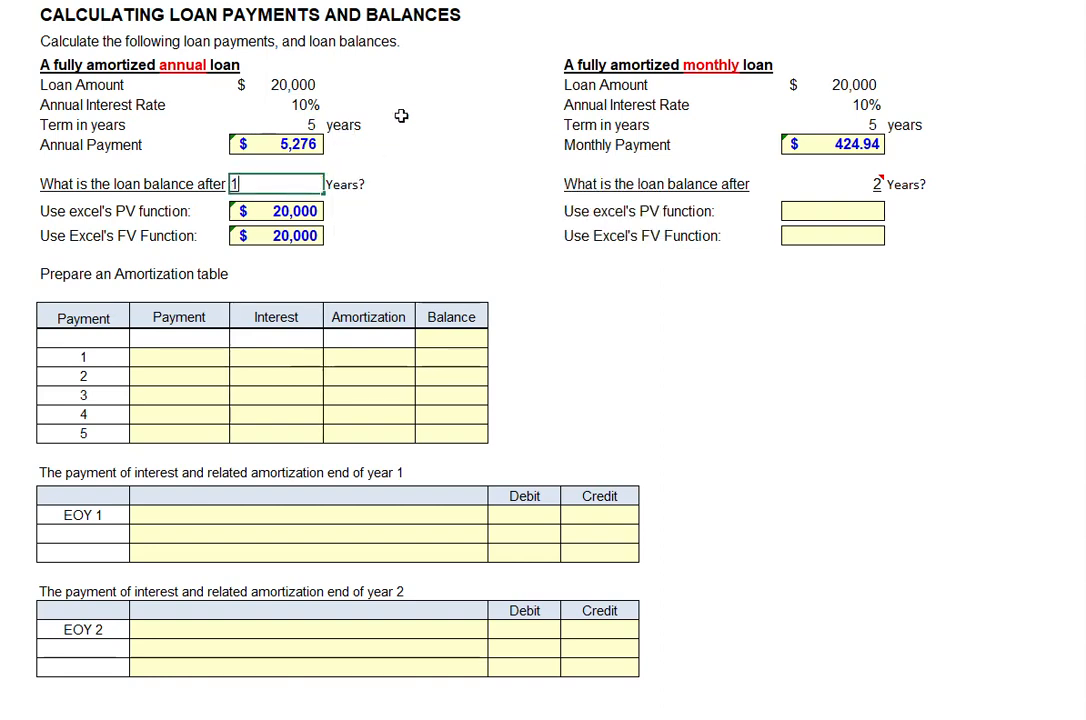
pyautogui.click(418, 118)
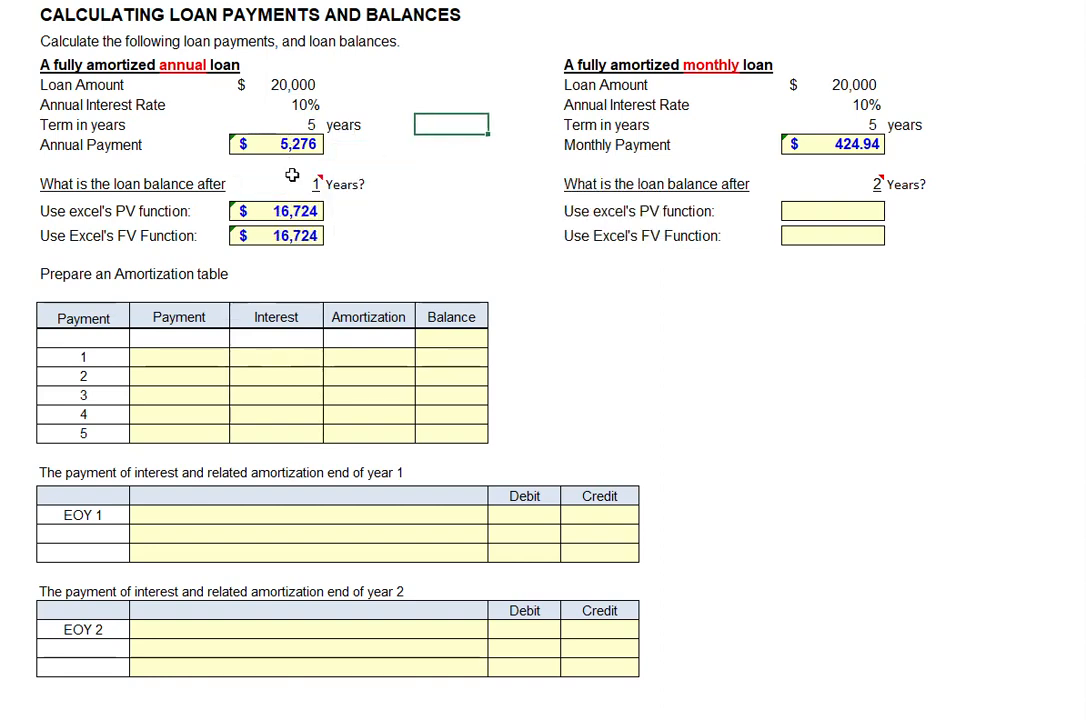
pyautogui.click(293, 179)
pyautogui.write('2')
pyautogui.click(425, 124)
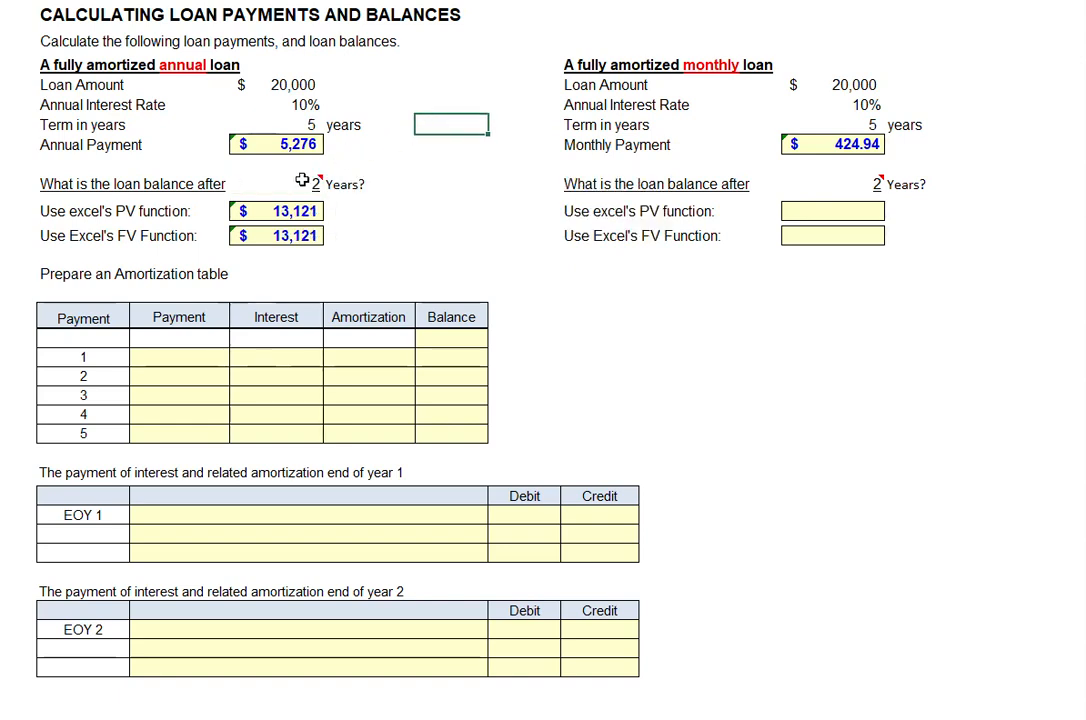
# - Test the annual loan's balance formulas with 5 years, and reset the number of years to 2
pyautogui.moveTo(300, 181)
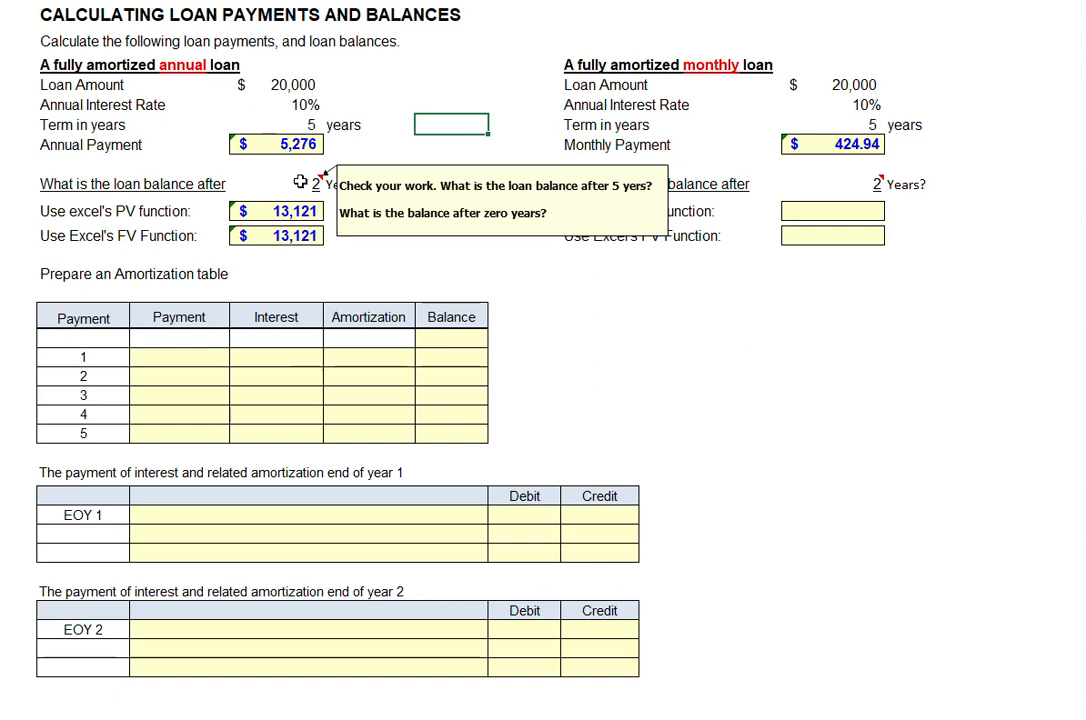
pyautogui.click(300, 181)
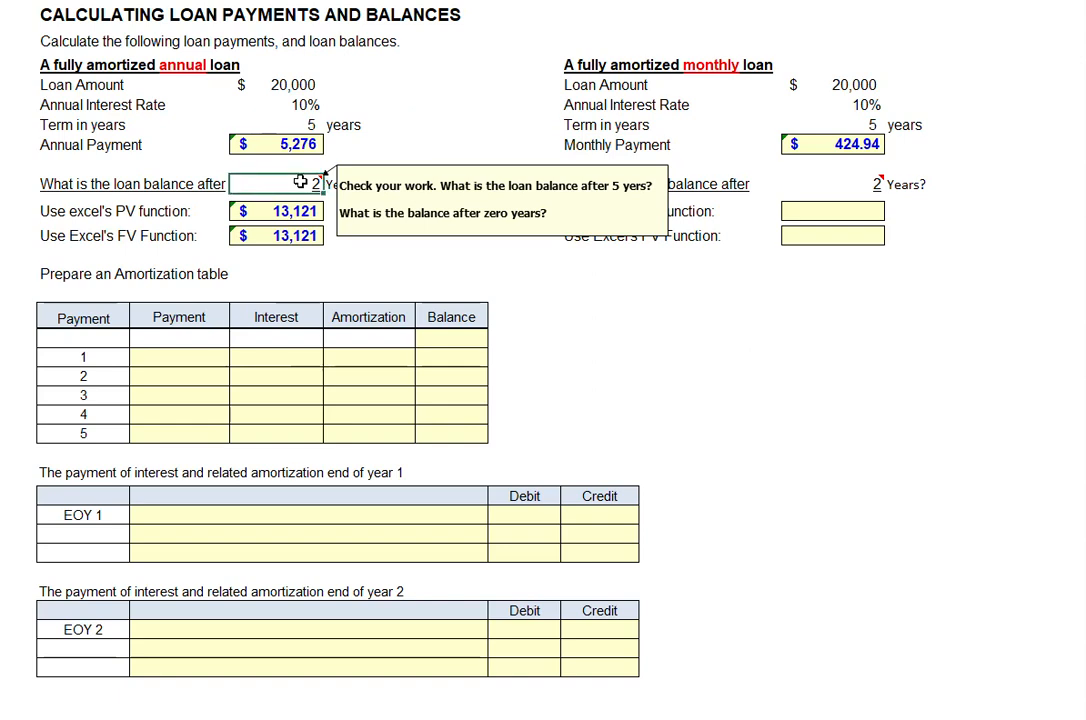
pyautogui.write('=5')
pyautogui.press('Return')
pyautogui.click(316, 181)
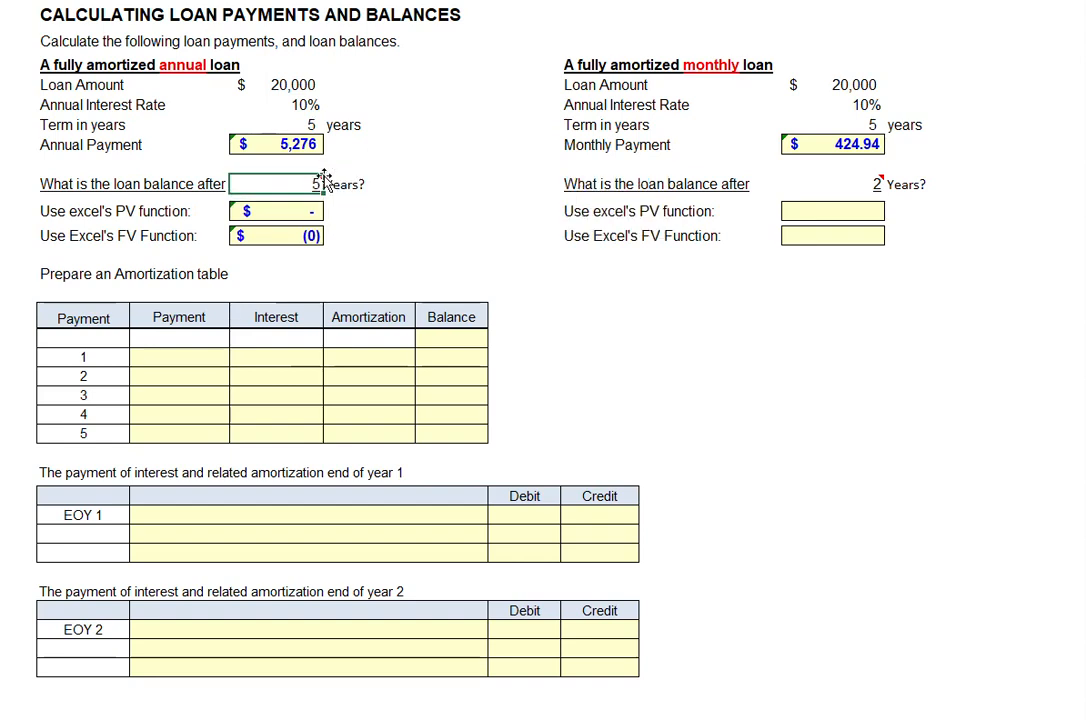
pyautogui.write('2')
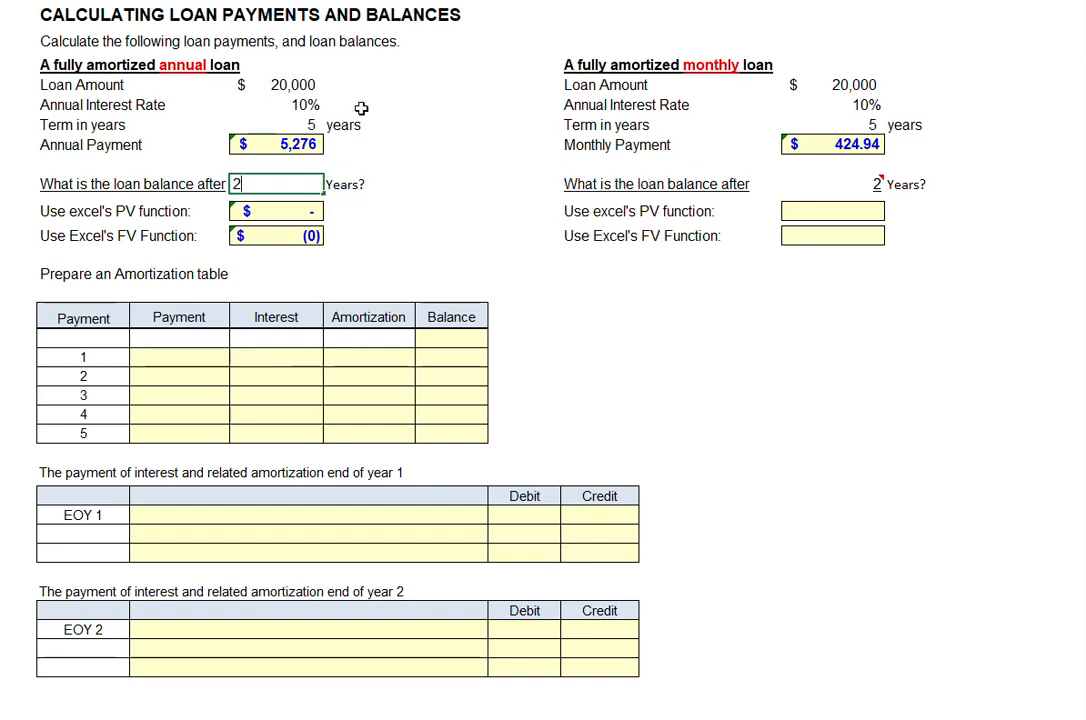
pyautogui.press('Return')
# - Calculate the monthly loan's balance after 2 years with the PV and FV functions, using the annual rate/12
pyautogui.click(832, 211)
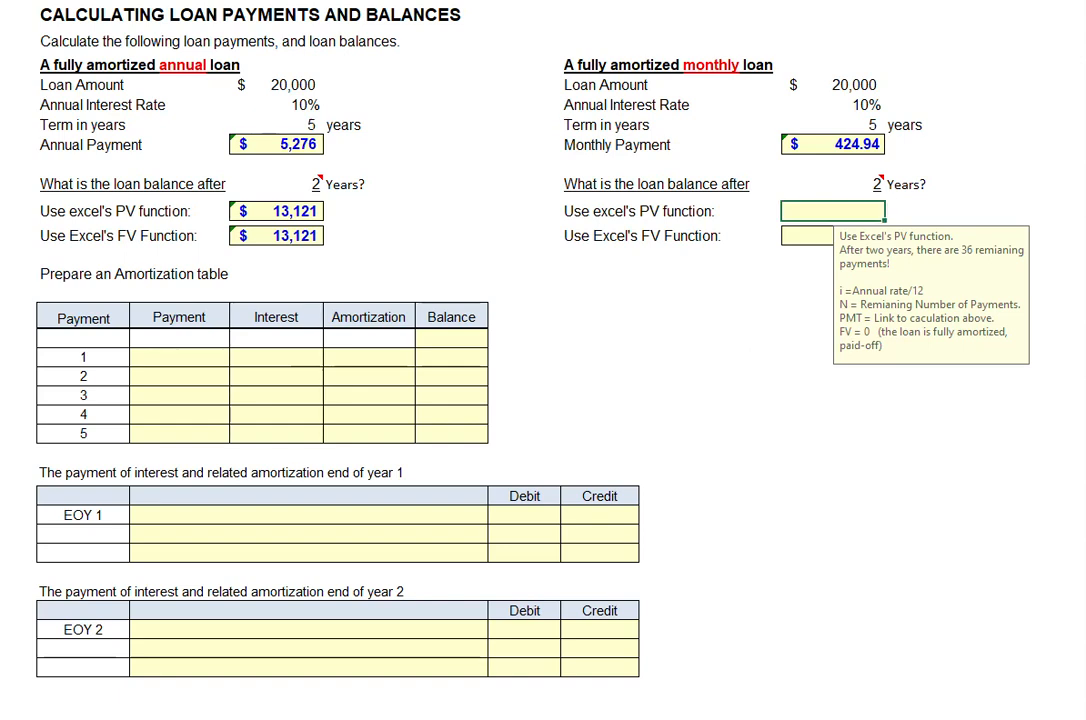
pyautogui.hotkey('ctrl', 'z')
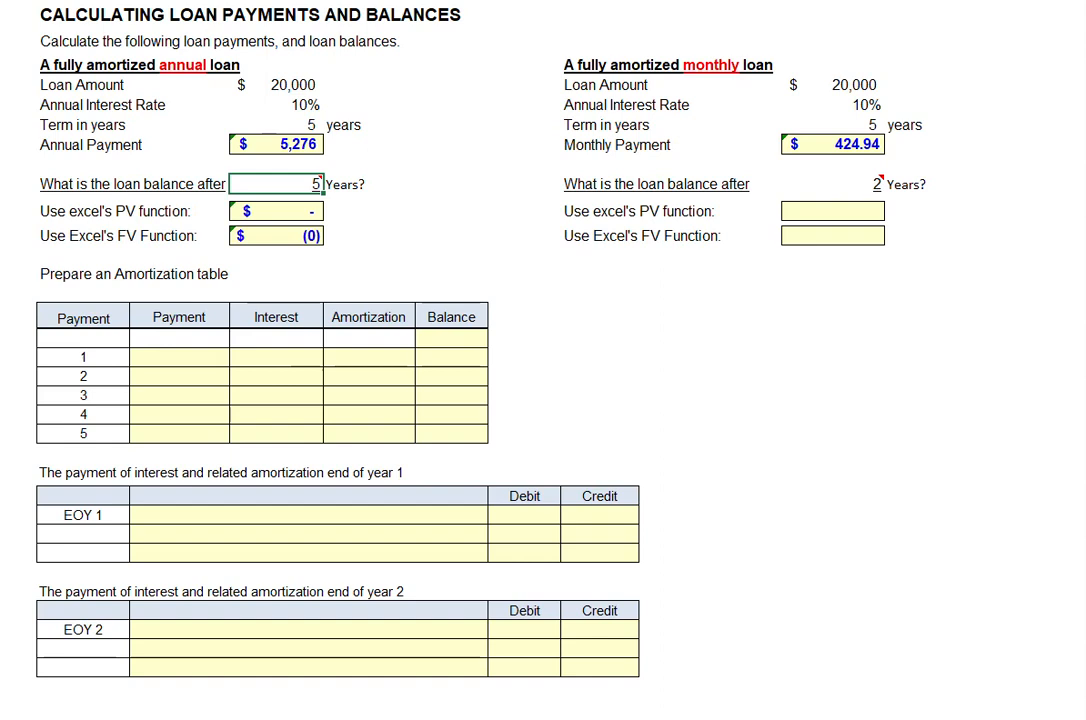
pyautogui.hotkey('ctrl', 'y')
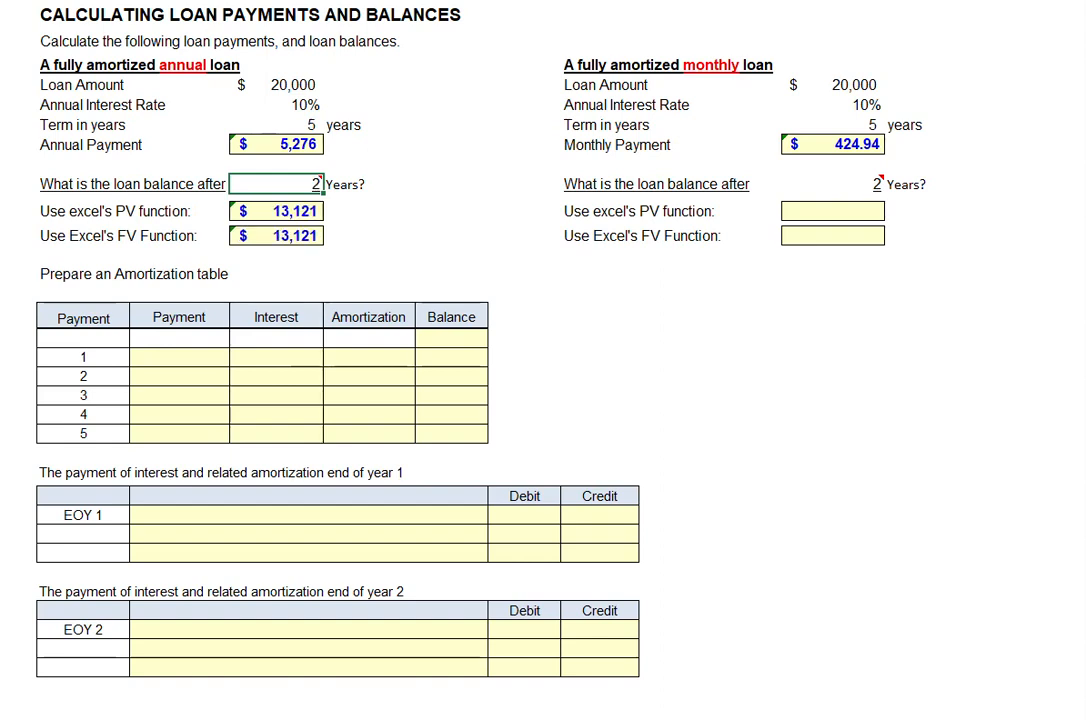
pyautogui.hotkey('ctrl', 'y')
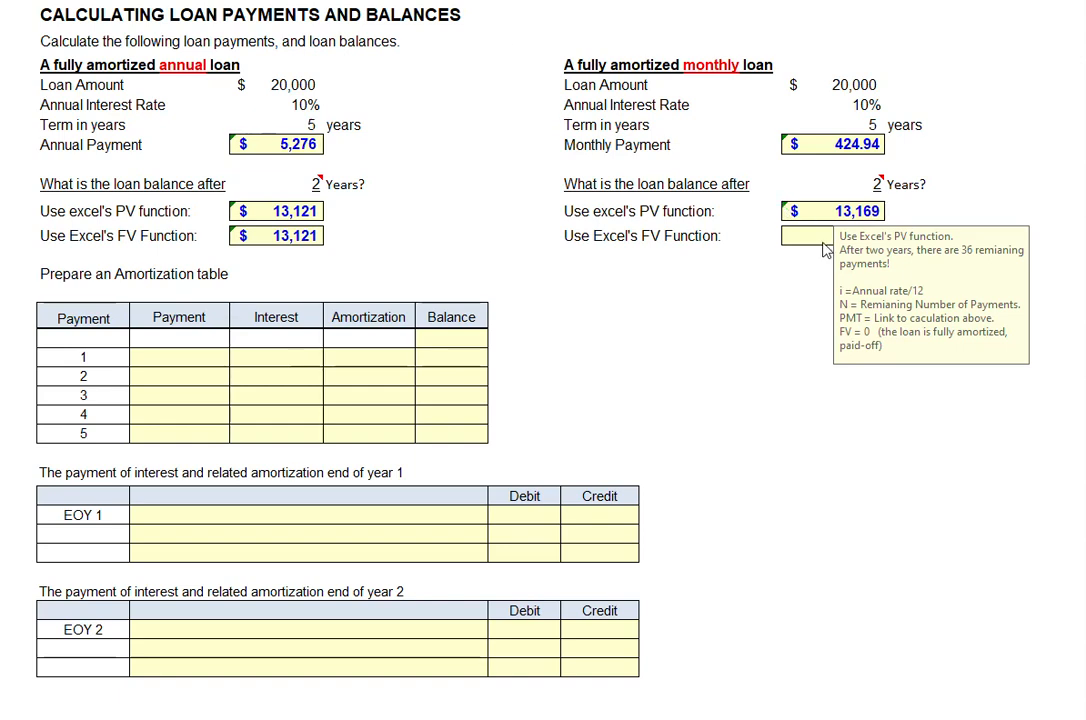
pyautogui.click(814, 235)
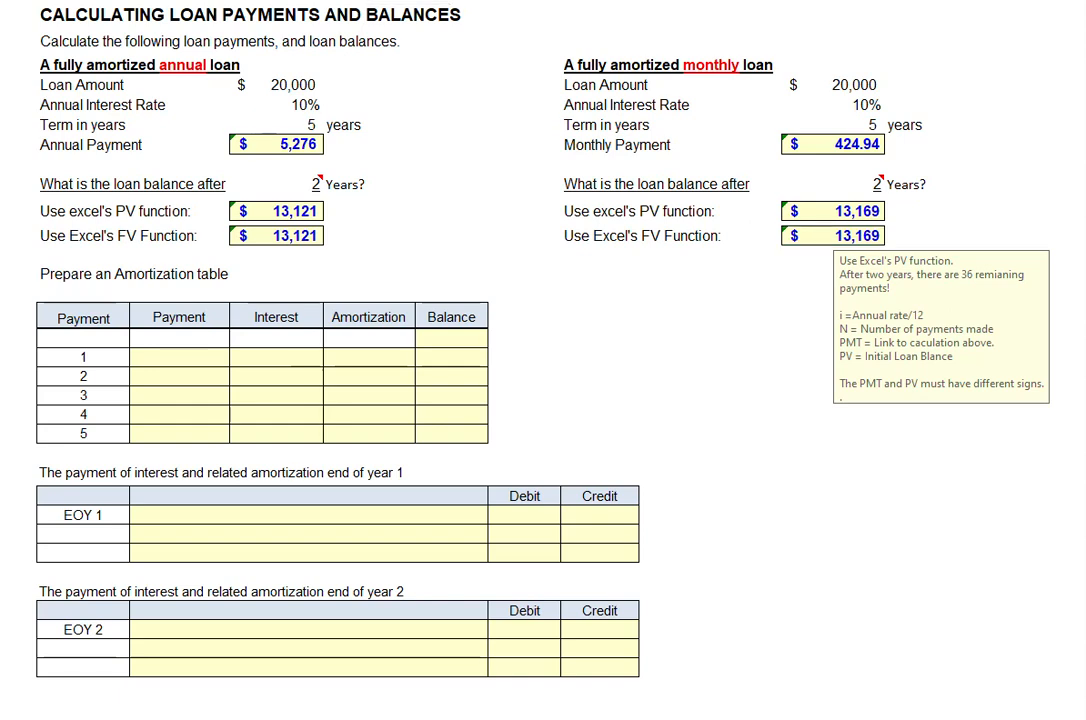
# - Fill the amortization table's opening balance and payment 1 row with linked formulas, and copy that row down through payment 5
pyautogui.press('Escape')
pyautogui.hotkey('ctrl', 'z')
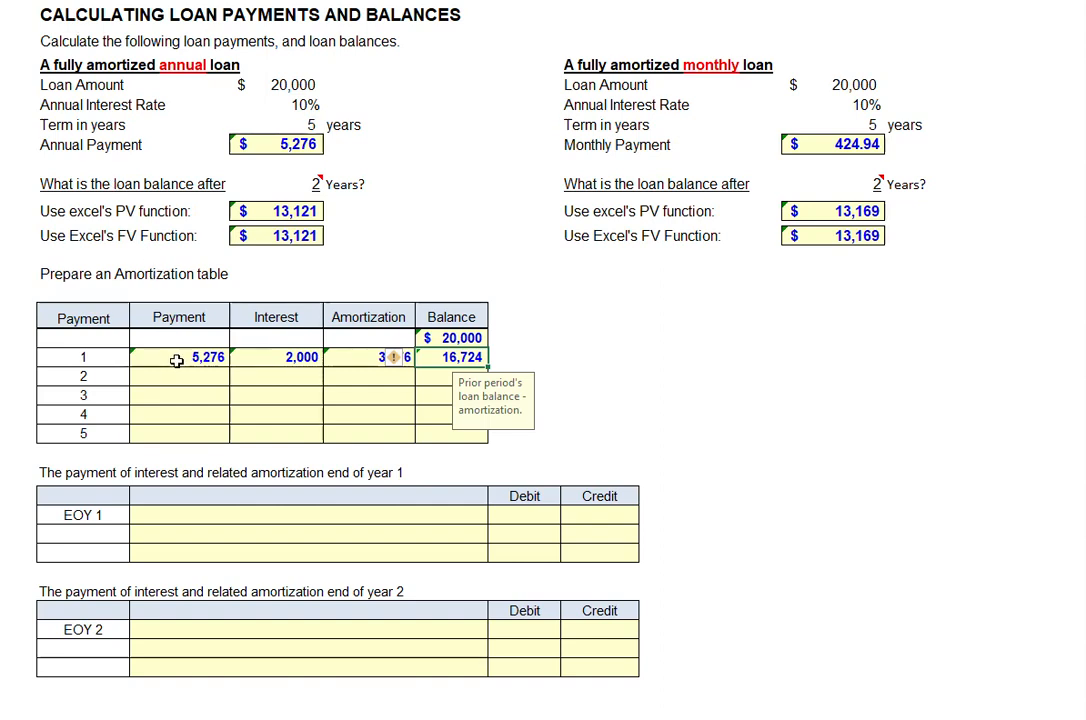
pyautogui.moveTo(181, 357)
pyautogui.moveTo(181, 357); pyautogui.dragTo(473, 442)
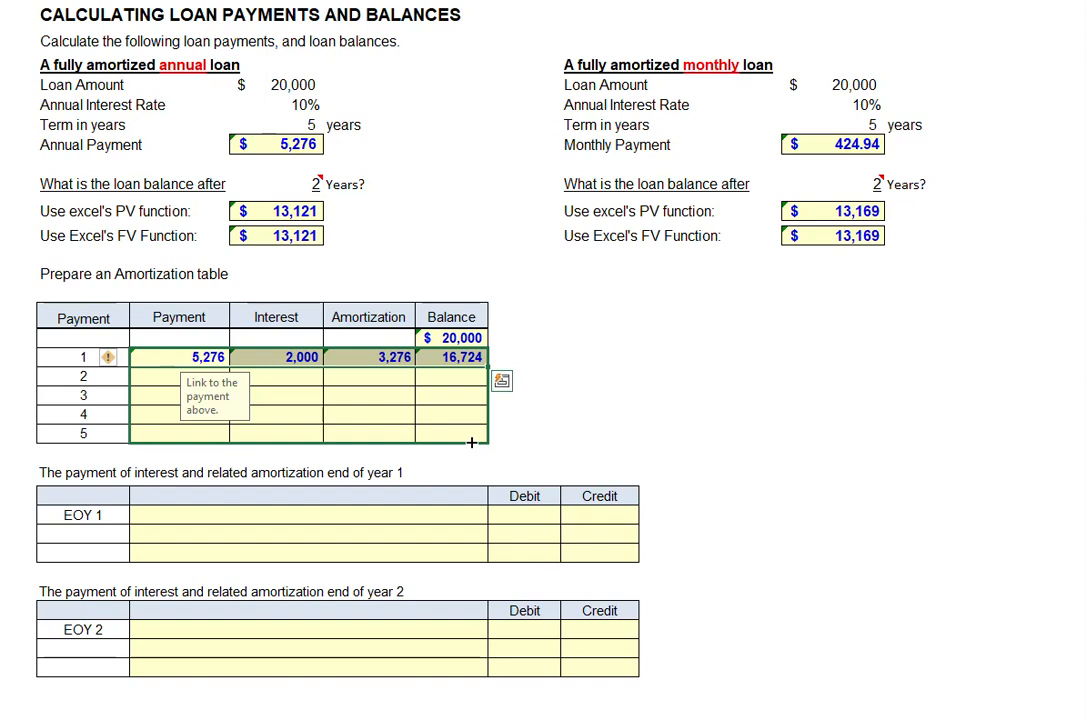
pyautogui.moveTo(472, 442); pyautogui.dragTo(472, 442)
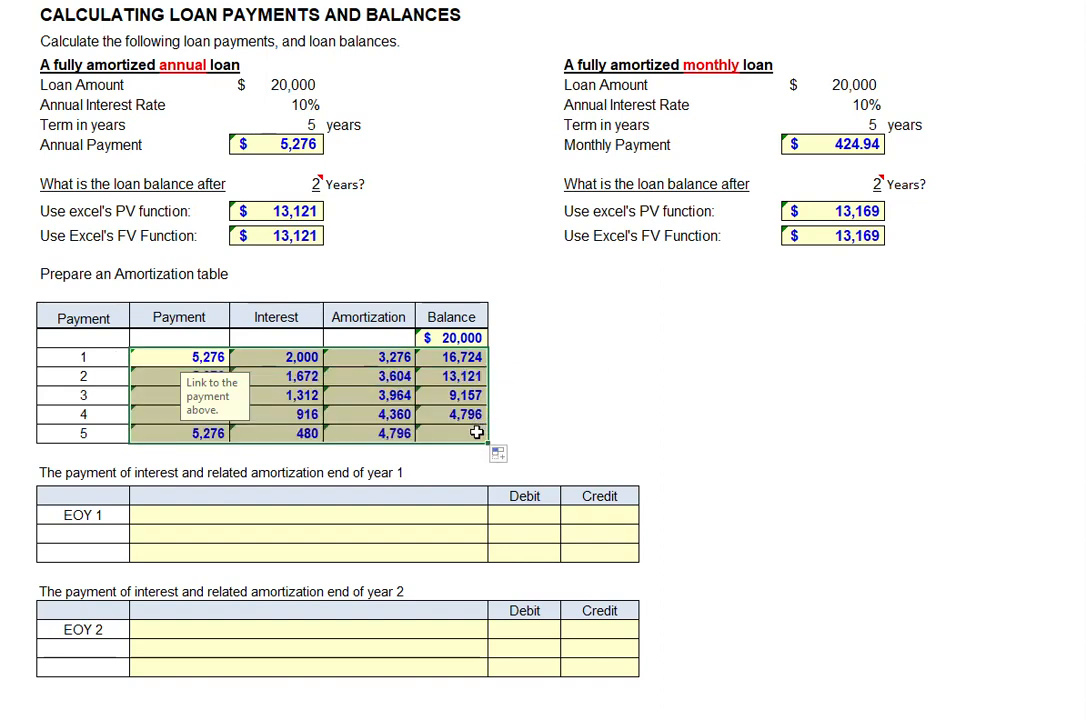
pyautogui.click(487, 440)
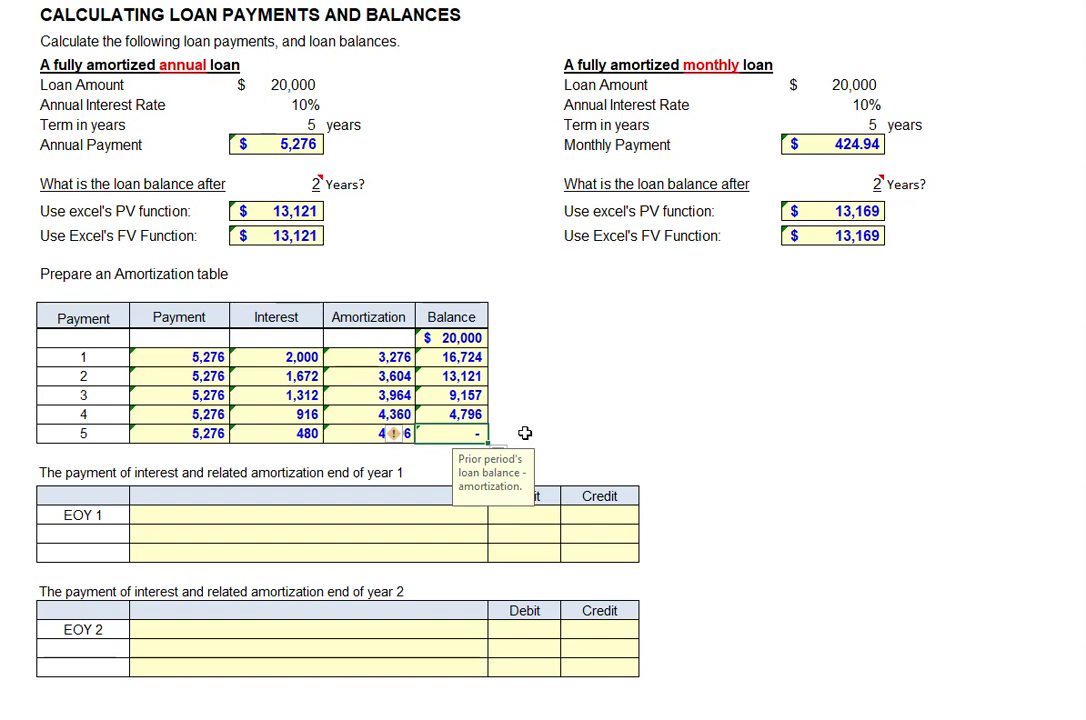
pyautogui.click(409, 3)
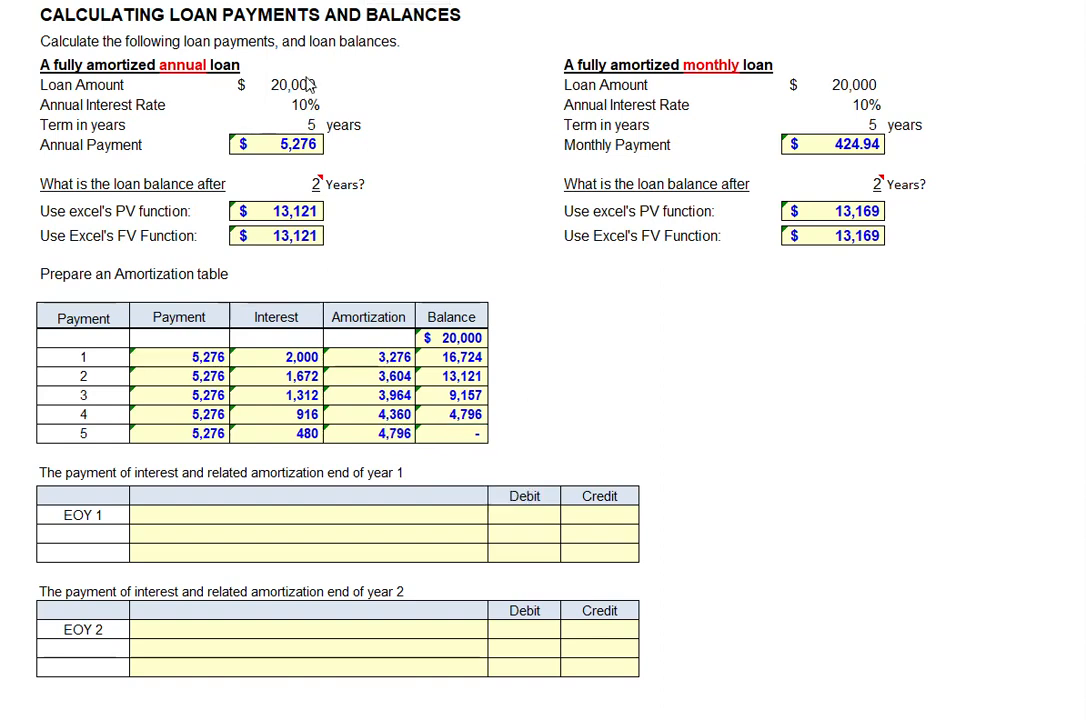
# - Record the EOY 1 entry linked to the amortization table: debit Interest Expense 2,000 and Loan 3,276, credit Cash 5,276
pyautogui.click(70, 472)
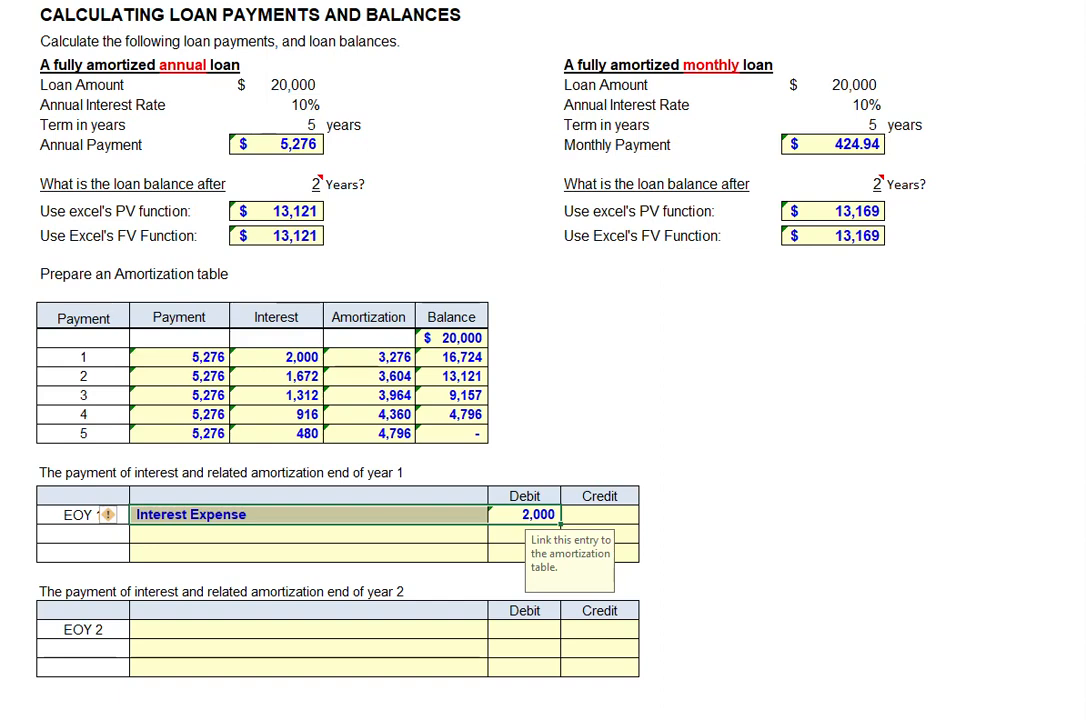
pyautogui.hotkey('ctrl', 'z')
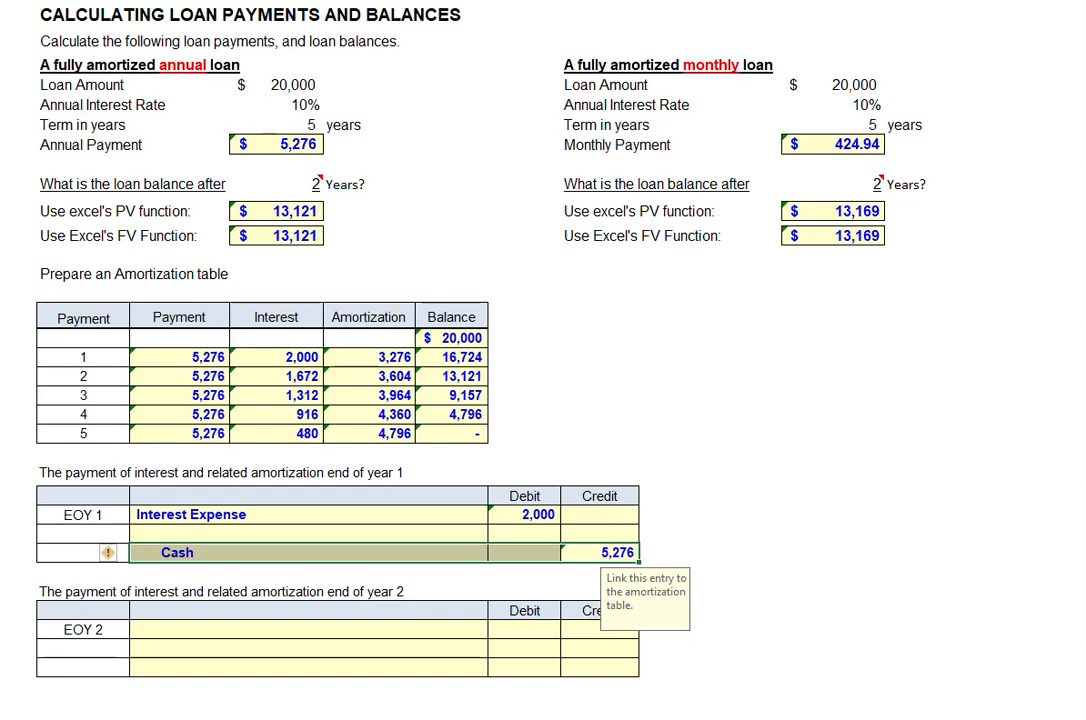
pyautogui.hotkey('ctrl', 'z')
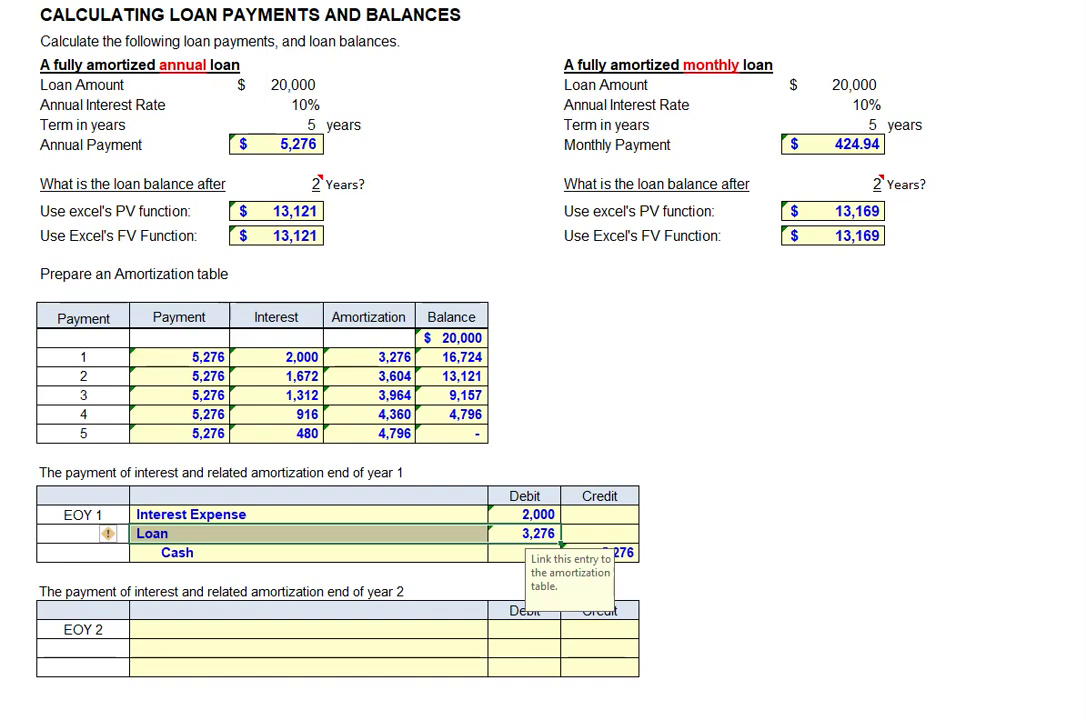
# - Record the EOY 2 entry from the payment 2 row: debit Interest Expense 1,672 and Loan 3,604, credit Cash 5,276
pyautogui.click(3, 376)
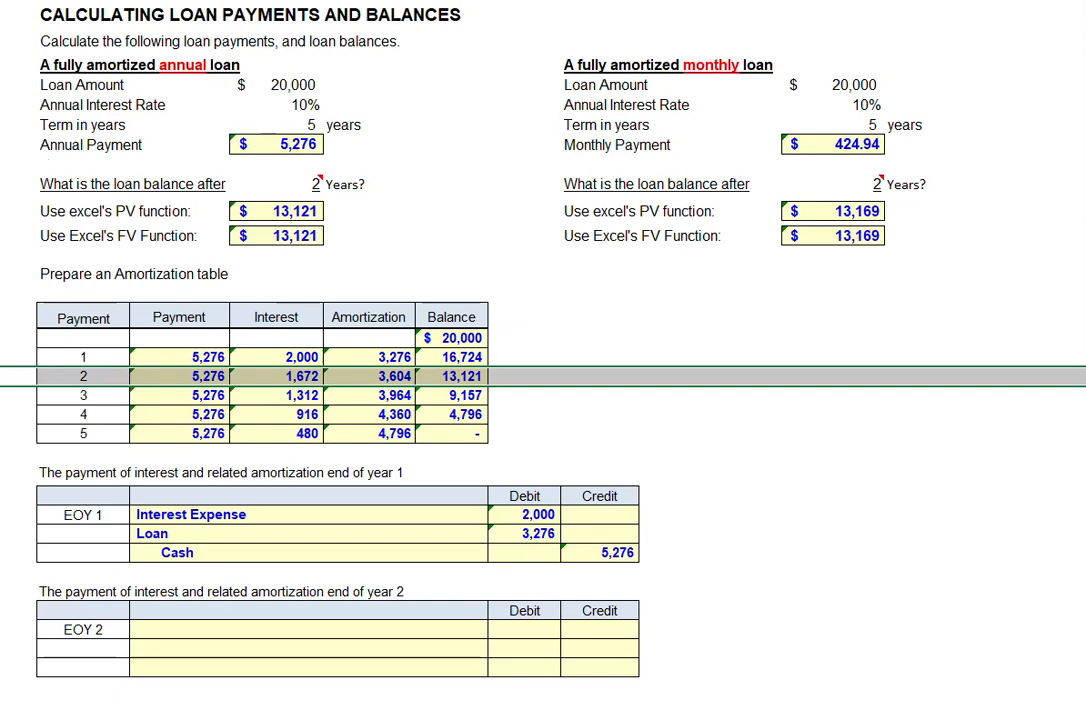
pyautogui.hotkey('ctrl', 'z')
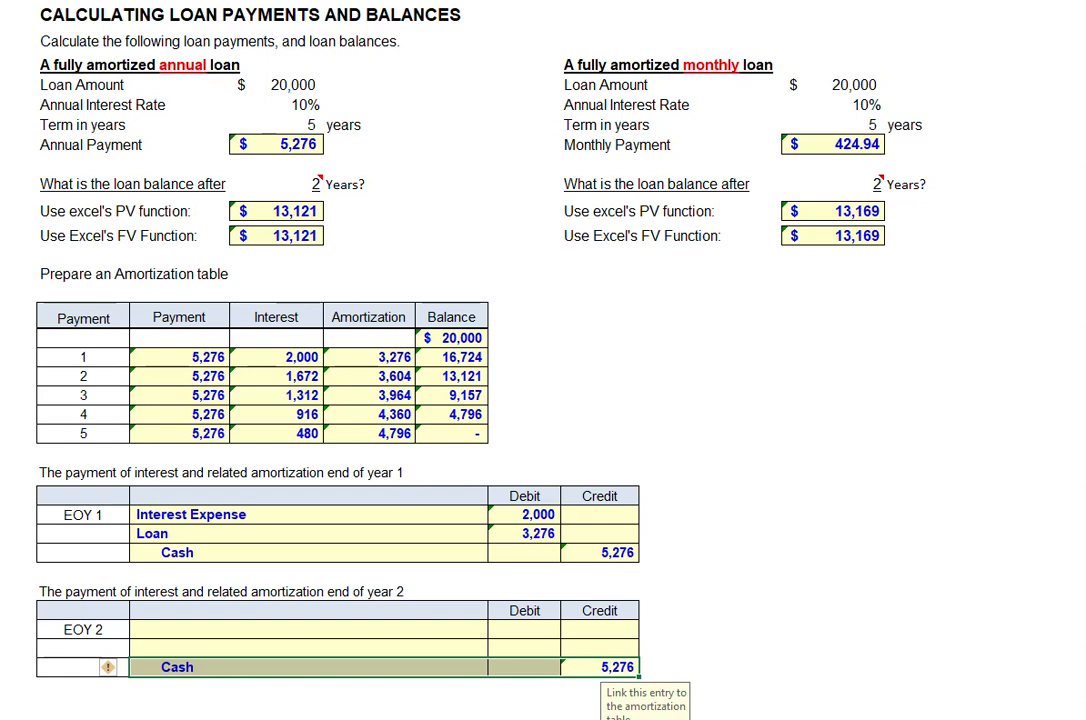
pyautogui.hotkey('ctrl', 'z')
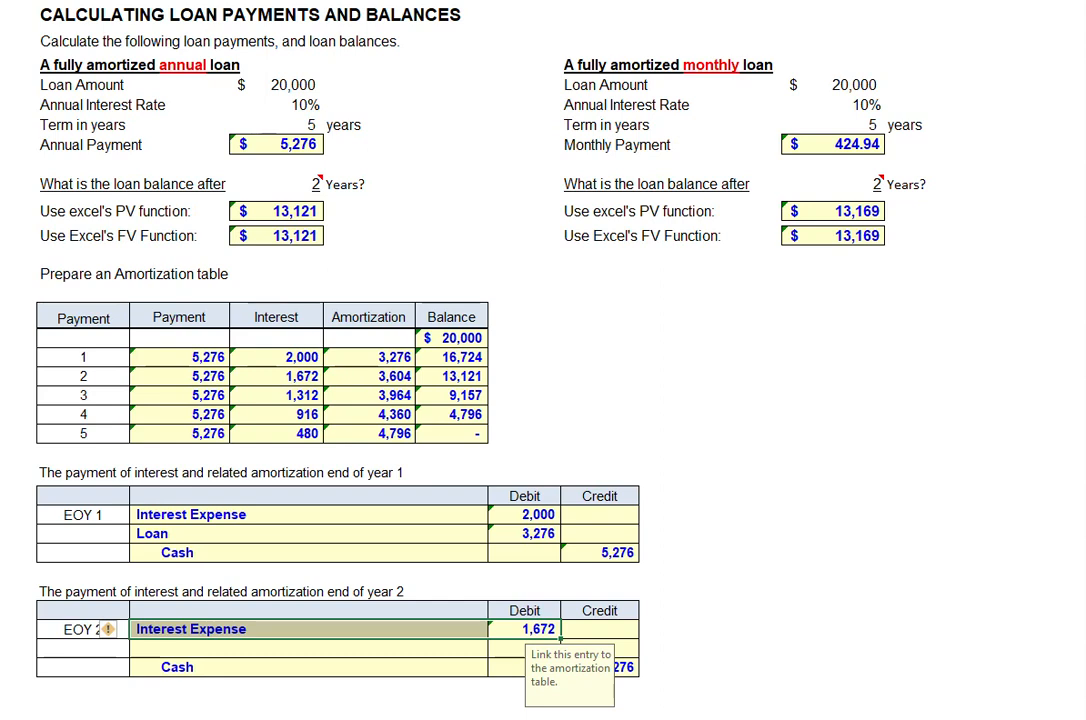
pyautogui.hotkey('ctrl', 'z')
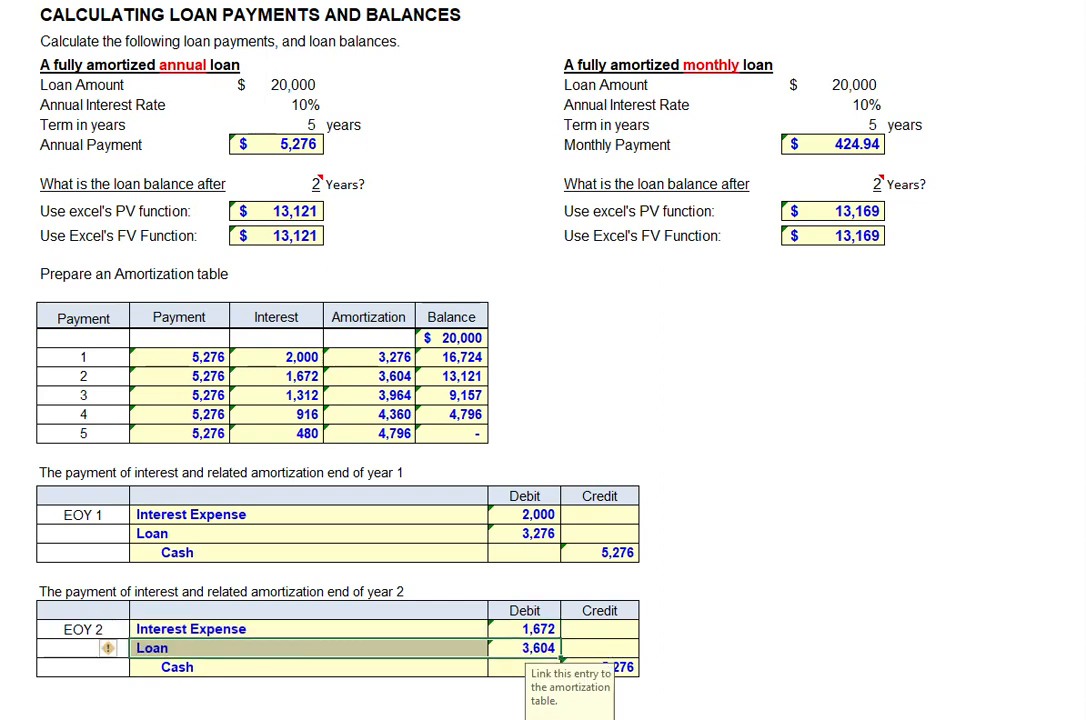